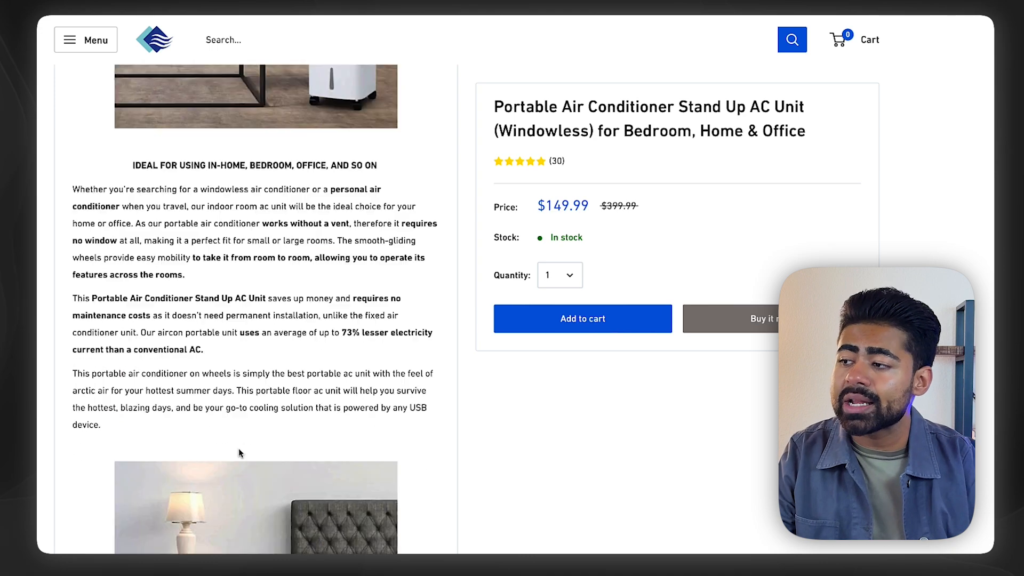
# - Look through the description and photos on the portable air conditioner product page
pyautogui.scroll(3, 160, 515)
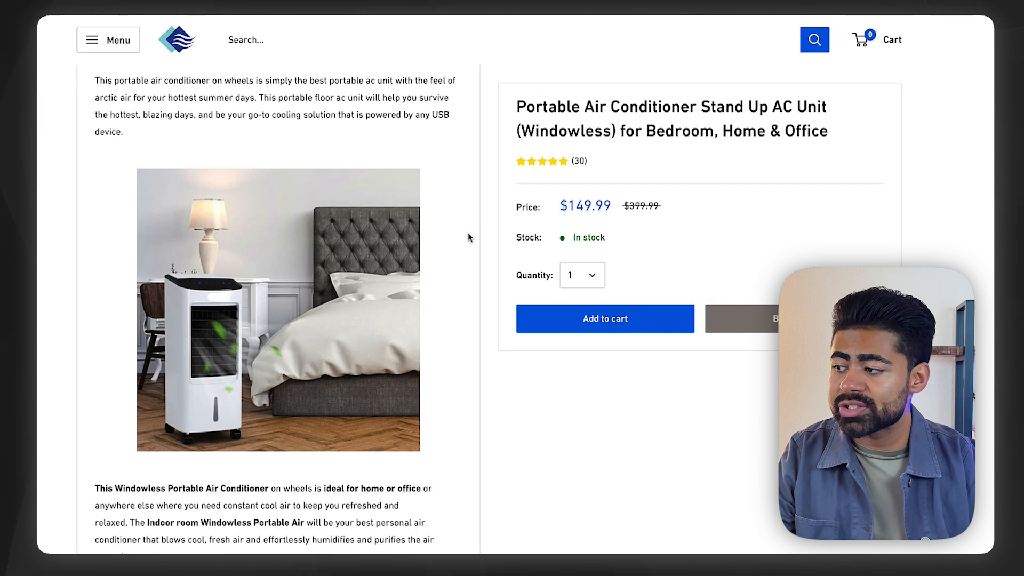
pyautogui.scroll(-3, 468, 235)
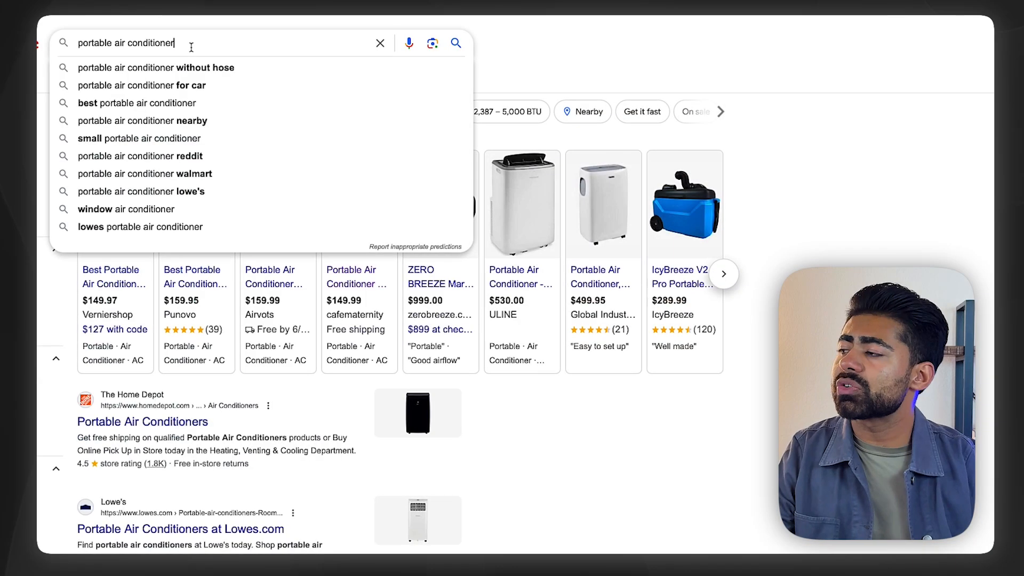
# - Browse the sponsored product listings for "portable air conditioner" through to the last set
pyautogui.tripleClick(191, 47)
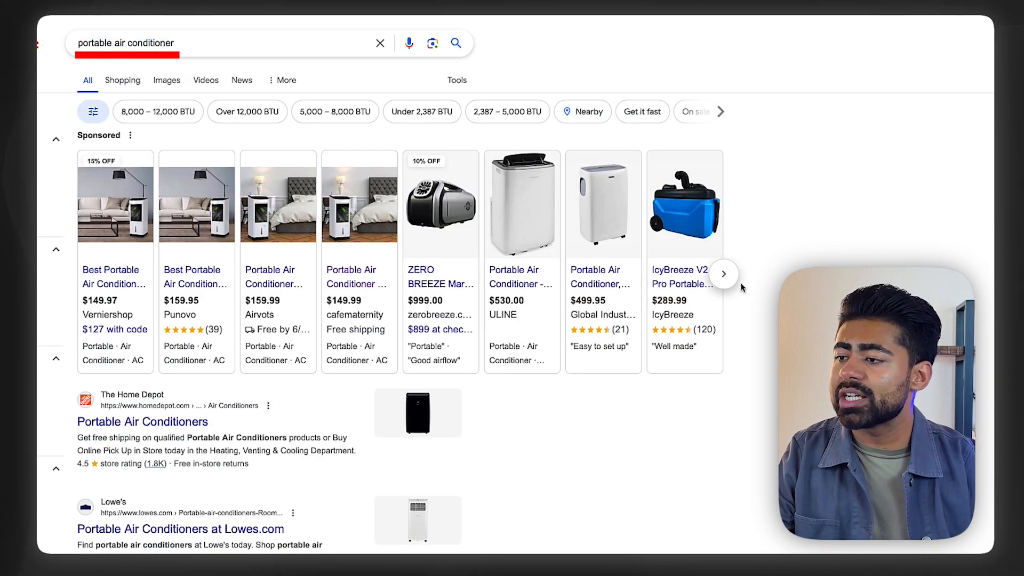
pyautogui.click(725, 277)
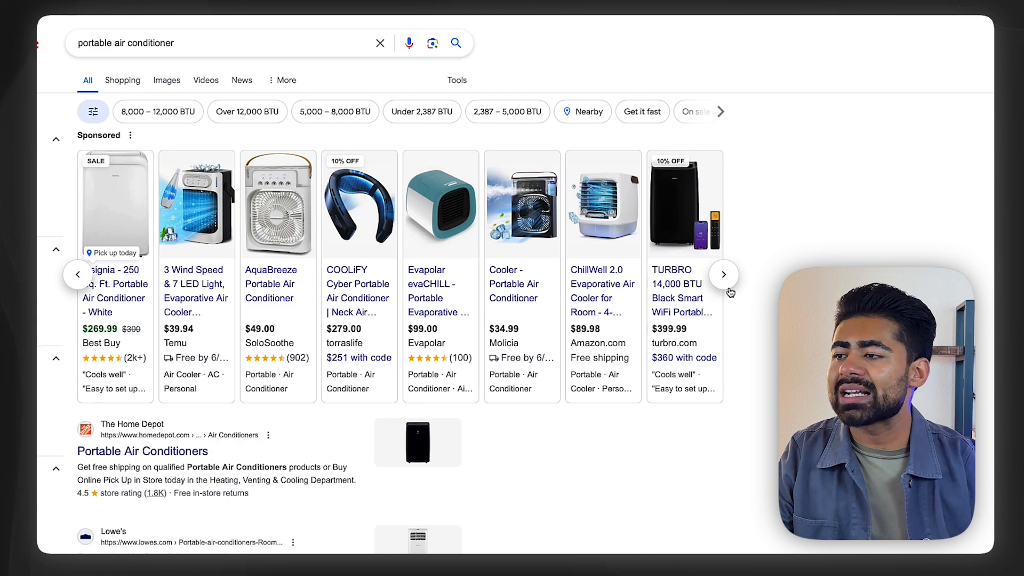
pyautogui.click(728, 288)
pyautogui.click(728, 289)
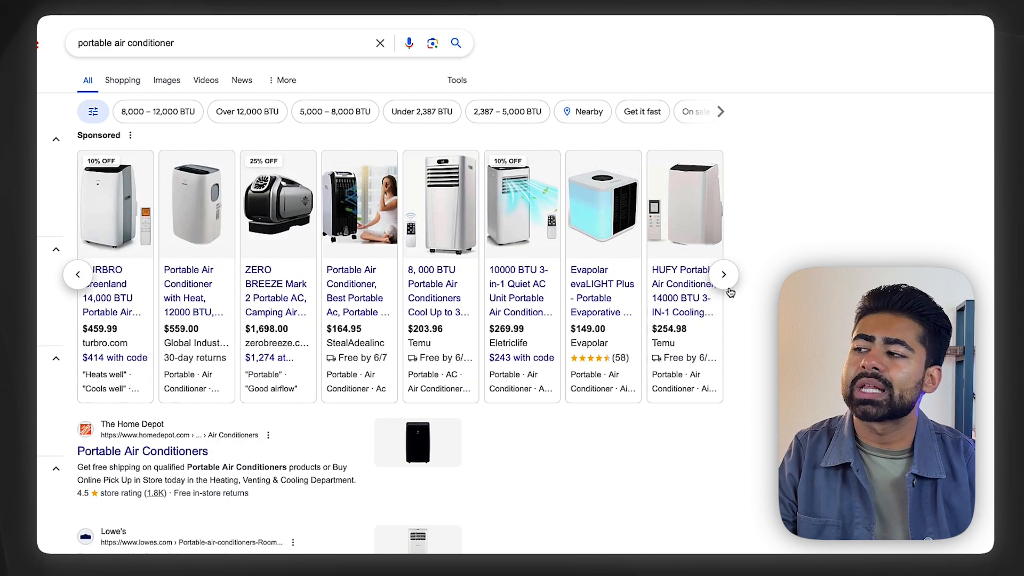
pyautogui.click(728, 289)
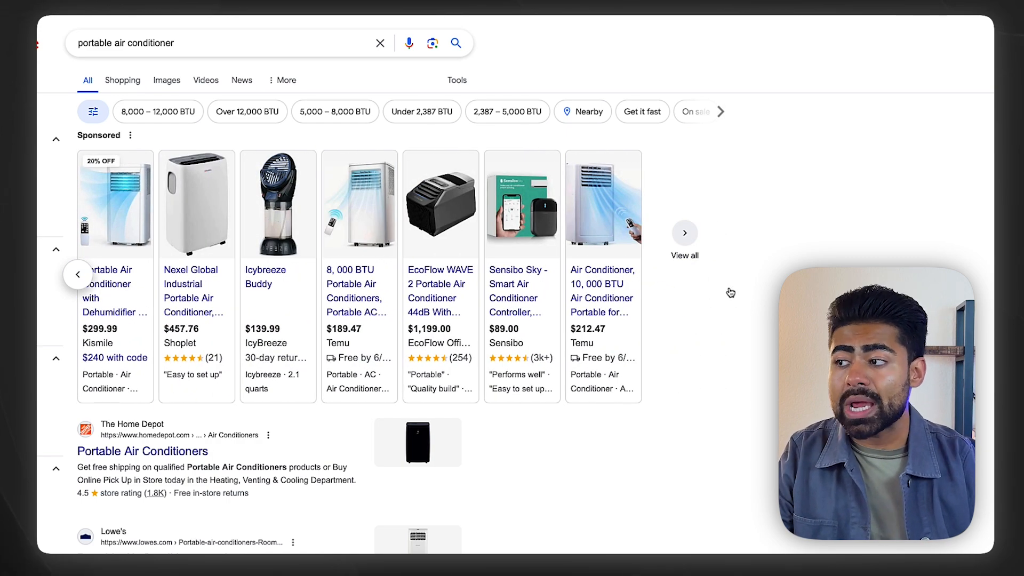
pyautogui.moveTo(443, 226)
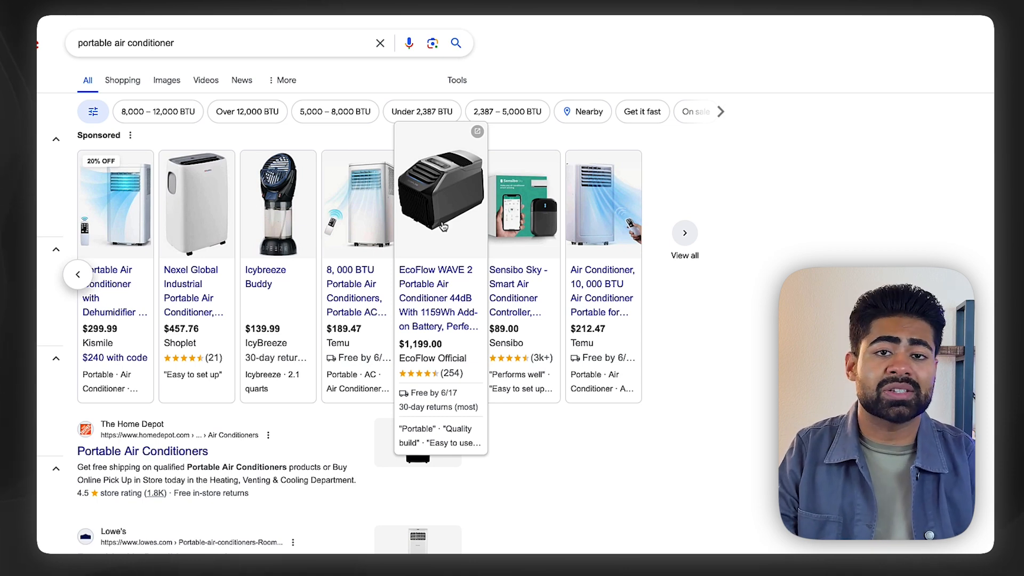
# - Search Google for "air conditioner" and look down the results page
pyautogui.doubleClick(305, 46)
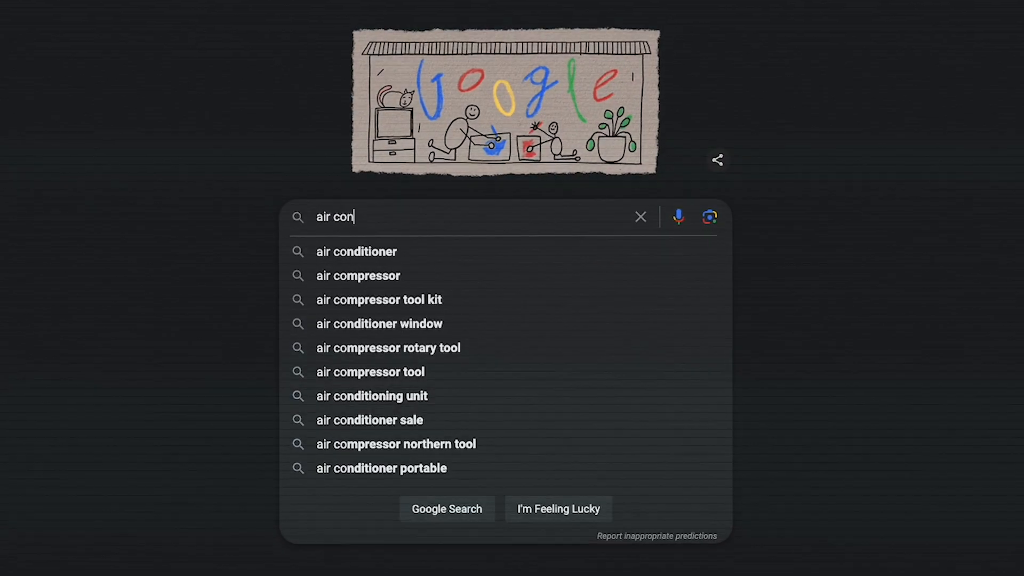
pyautogui.write('ditioner')
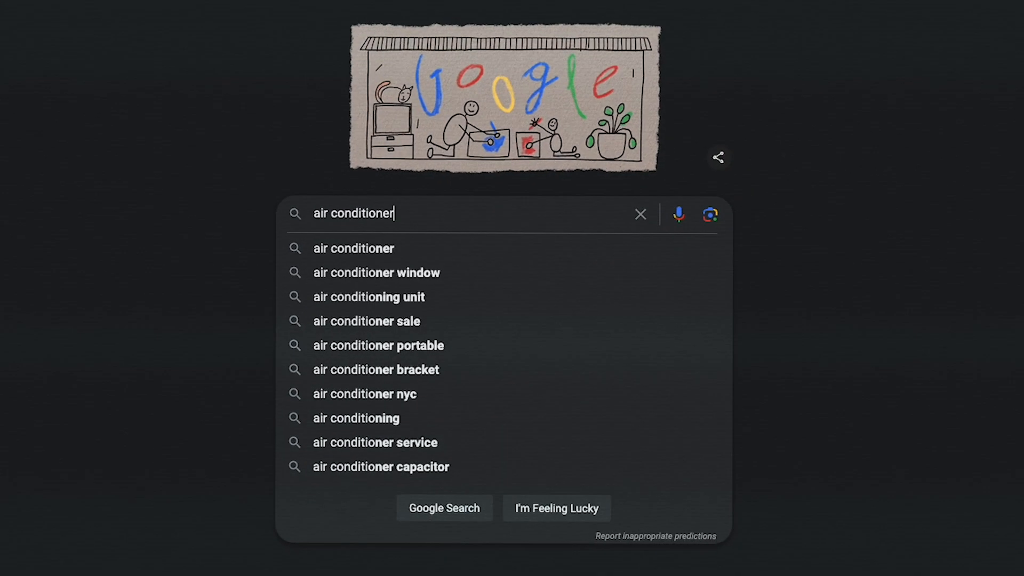
pyautogui.press('Return')
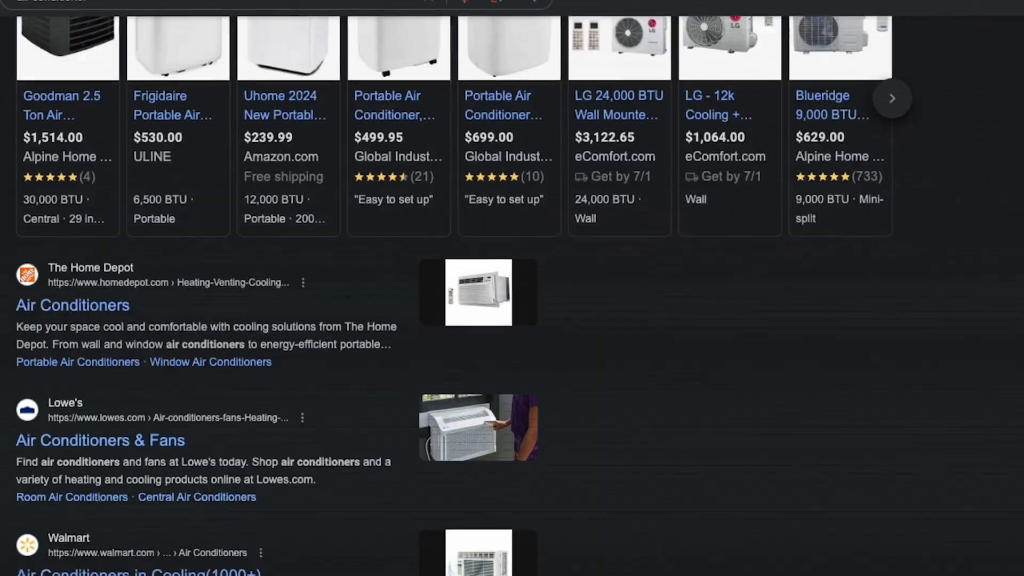
pyautogui.scroll(-4, 512, 298)
pyautogui.scroll(-6, 512, 299)
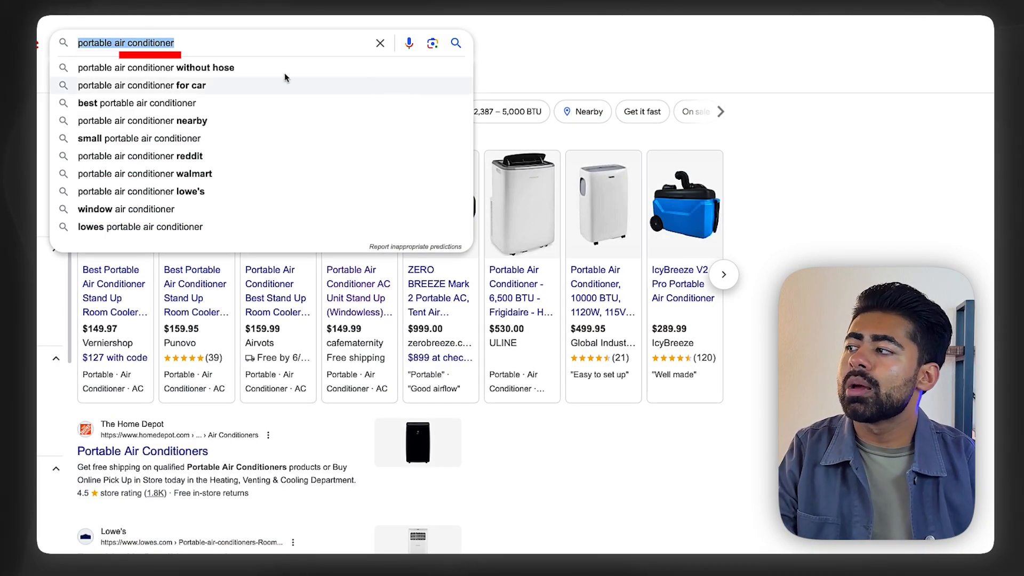
# - Change the query to "best air conditioner", run the search and switch to its shopping results
pyautogui.doubleClick(90, 43)
pyautogui.write('best')
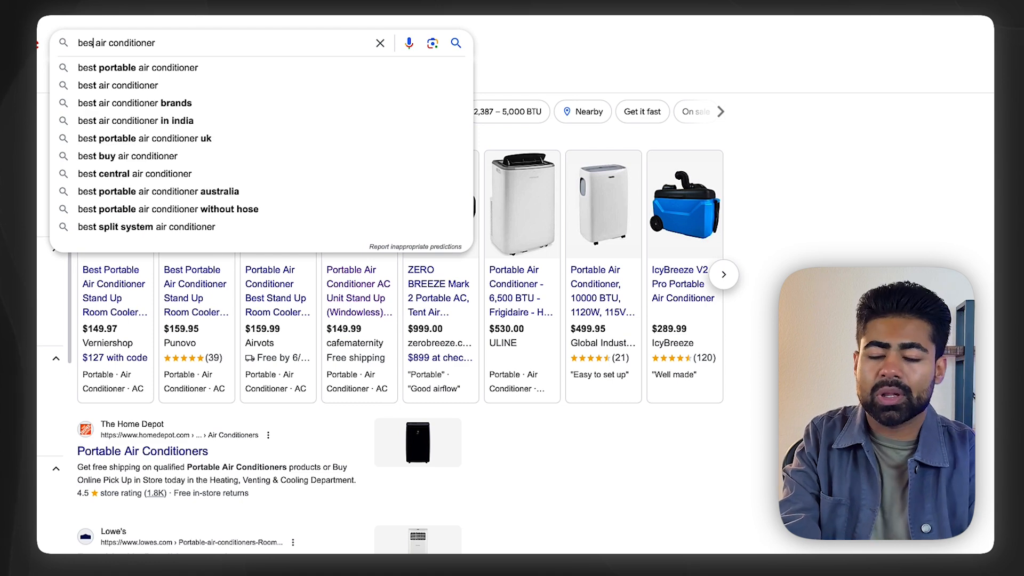
pyautogui.press('Return')
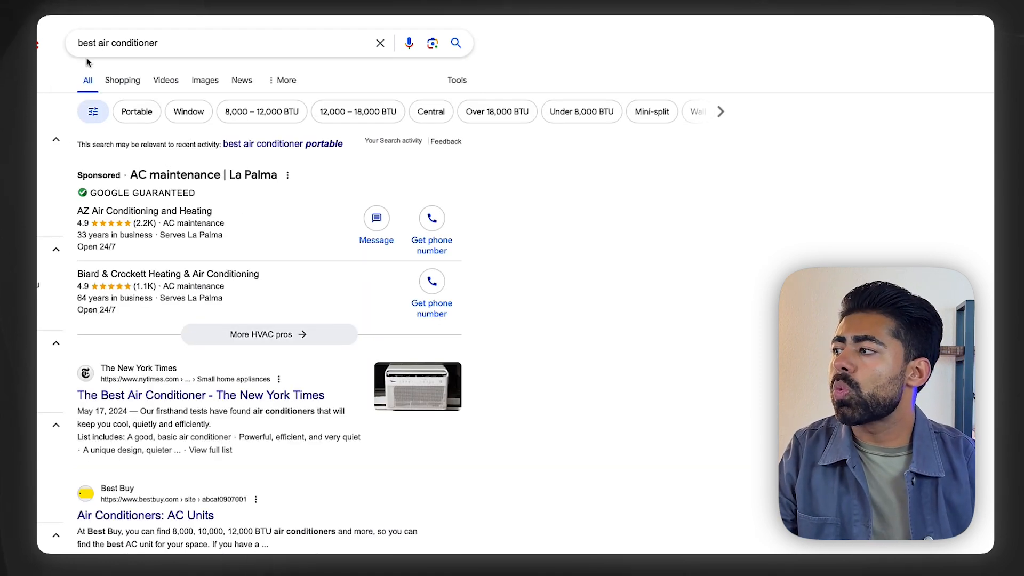
pyautogui.click(113, 84)
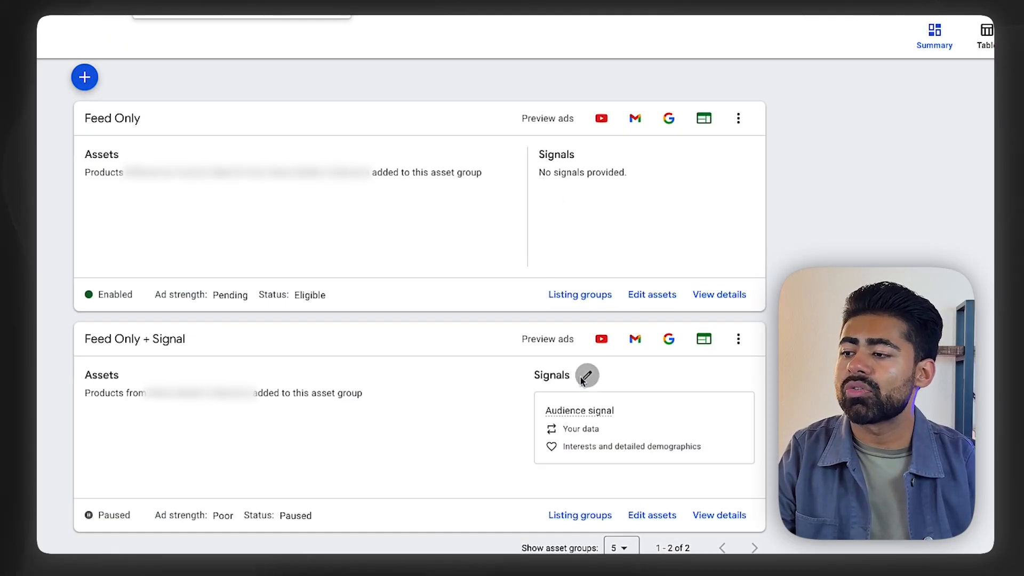
# - Open the Feed Only + Signal asset group's signals for editing and examine the Search themes and Audience signal sections
pyautogui.click(585, 376)
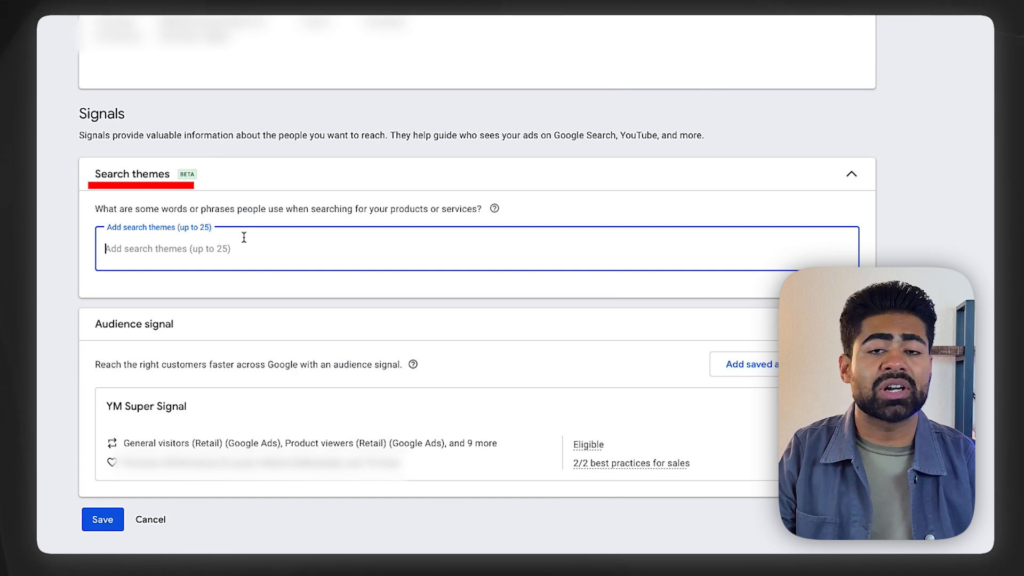
pyautogui.moveTo(88, 325); pyautogui.dragTo(138, 413)
pyautogui.click(74, 408)
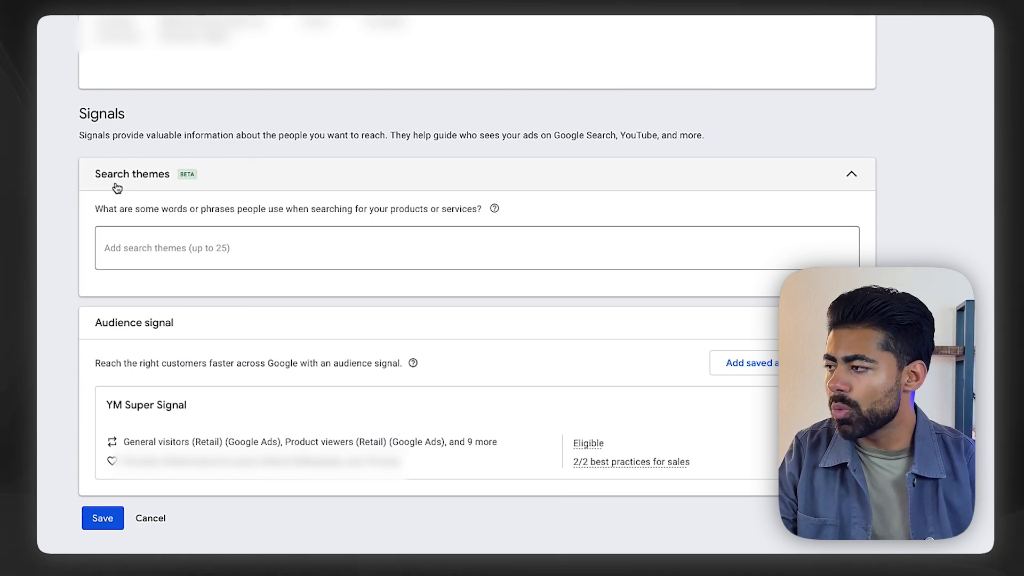
pyautogui.moveTo(56, 176); pyautogui.dragTo(570, 307)
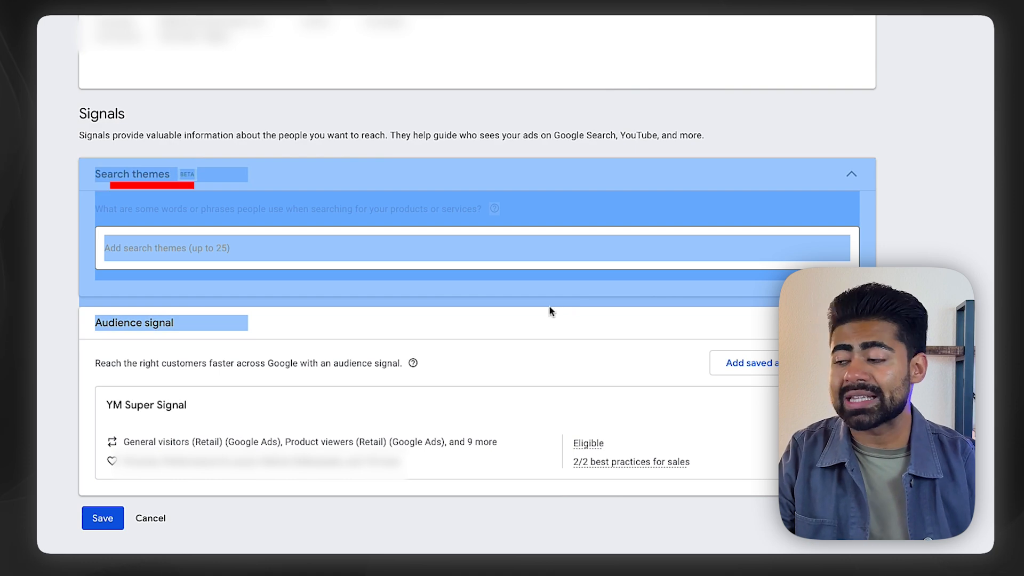
pyautogui.moveTo(53, 325); pyautogui.dragTo(183, 421)
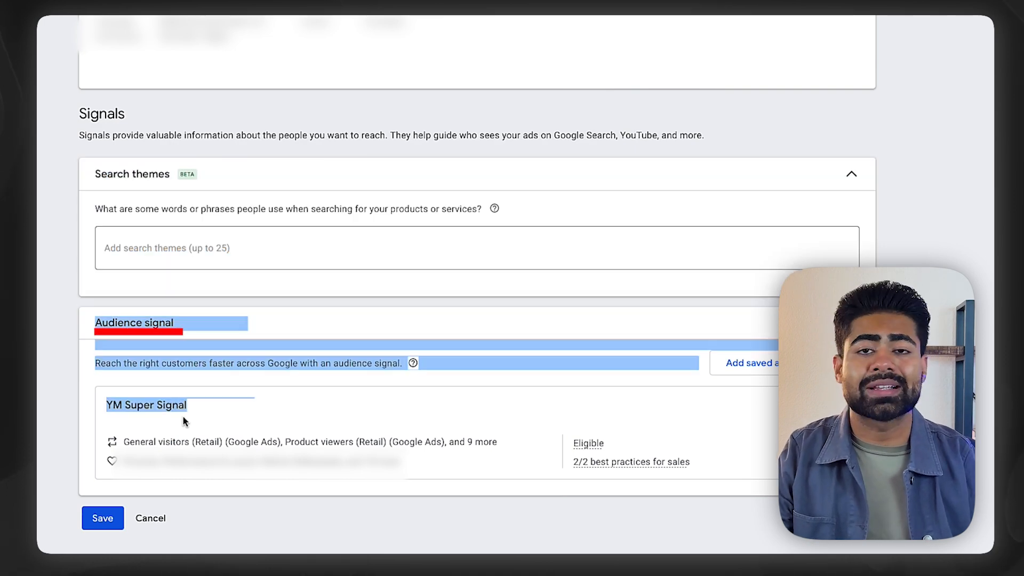
pyautogui.click(98, 377)
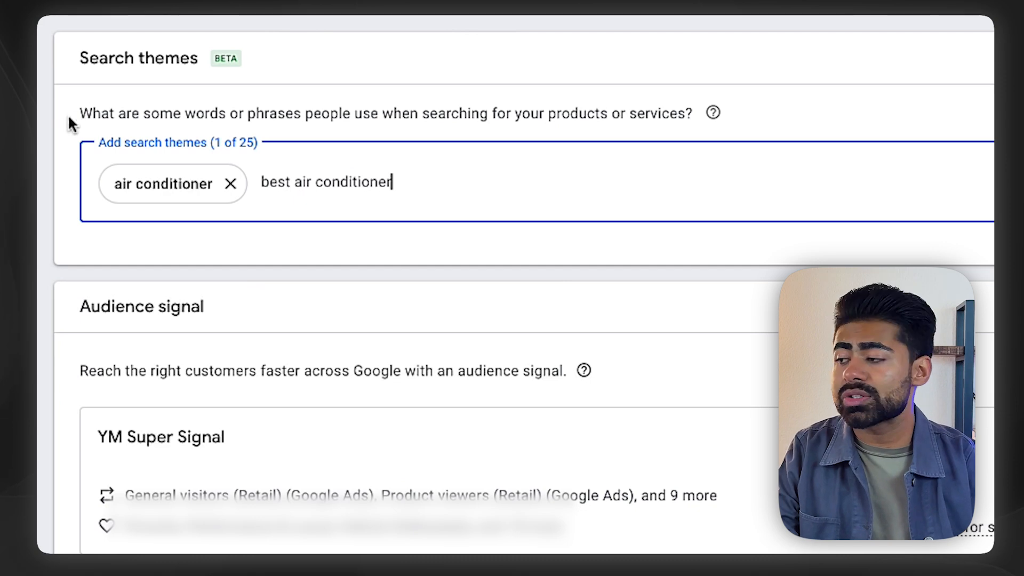
# - Highlight the Search themes question about the words or phrases people use when searching for products or services
pyautogui.moveTo(144, 114); pyautogui.dragTo(287, 114)
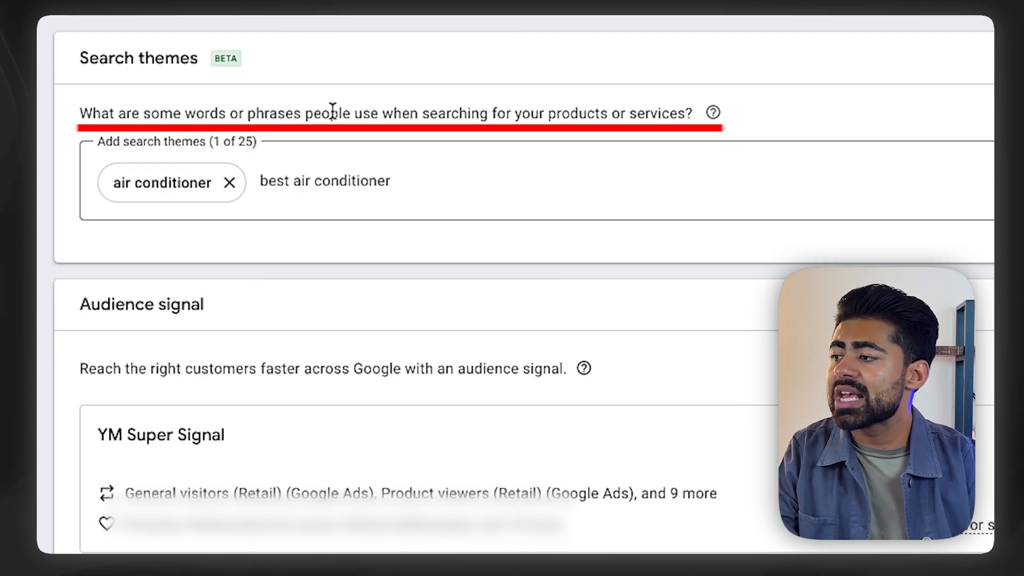
pyautogui.moveTo(500, 108); pyautogui.dragTo(652, 138)
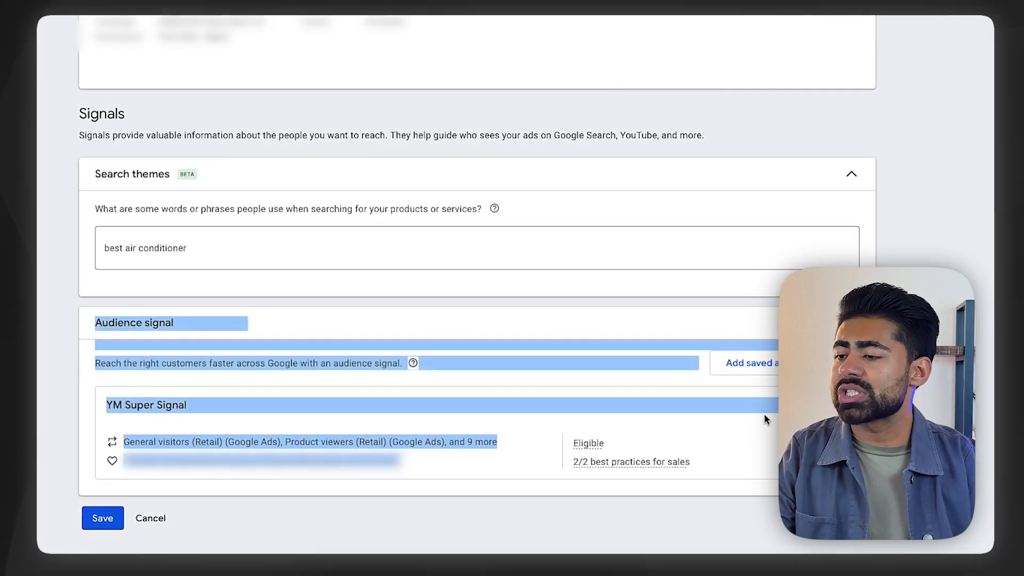
# - Open the YM Super Signal audience for editing and examine the website visitor segments under Your data
pyautogui.click(773, 417)
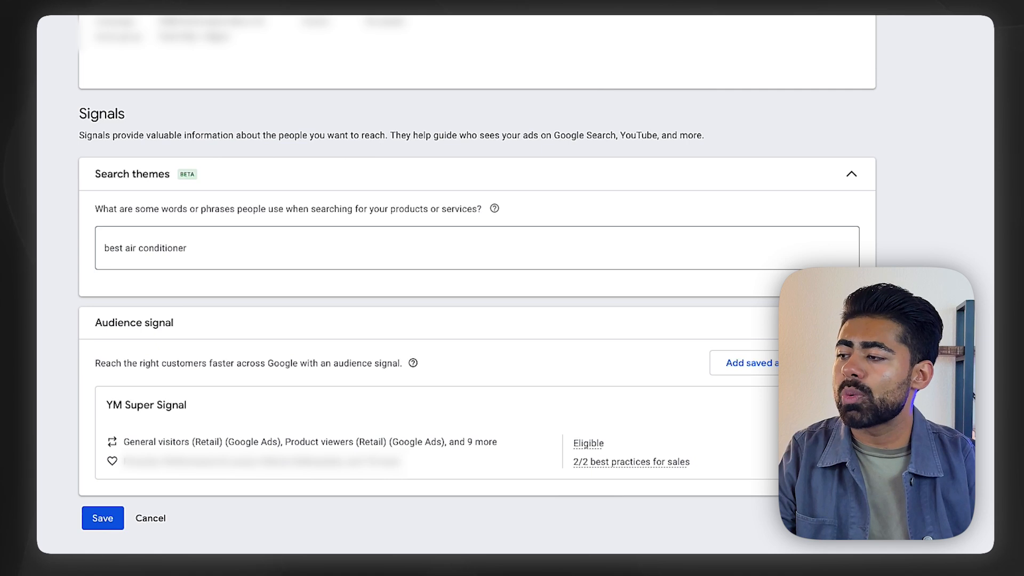
pyautogui.click(819, 405)
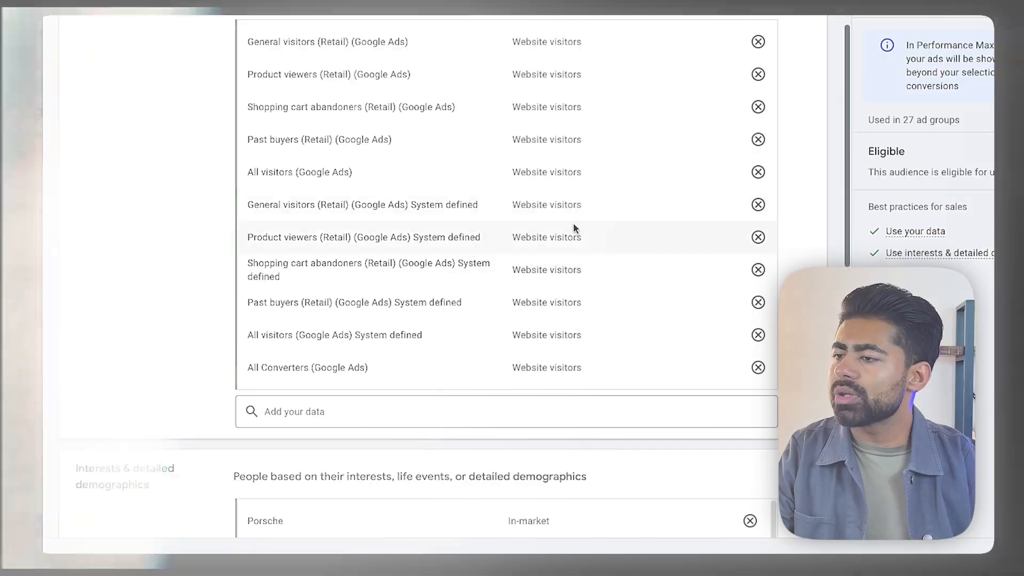
pyautogui.scroll(-2, 535, 266)
pyautogui.scroll(3, 443, 269)
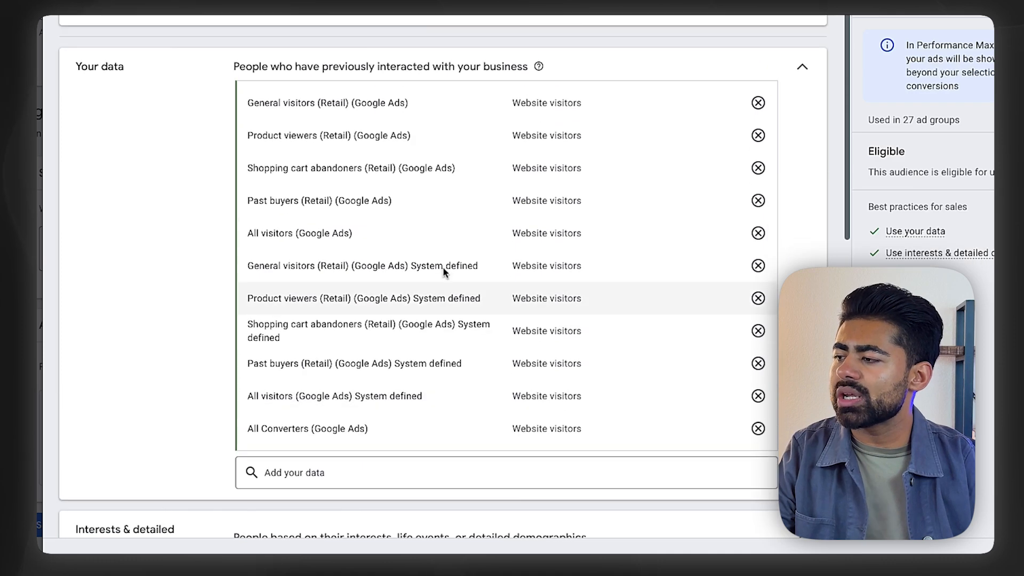
pyautogui.moveTo(281, 91); pyautogui.dragTo(327, 446)
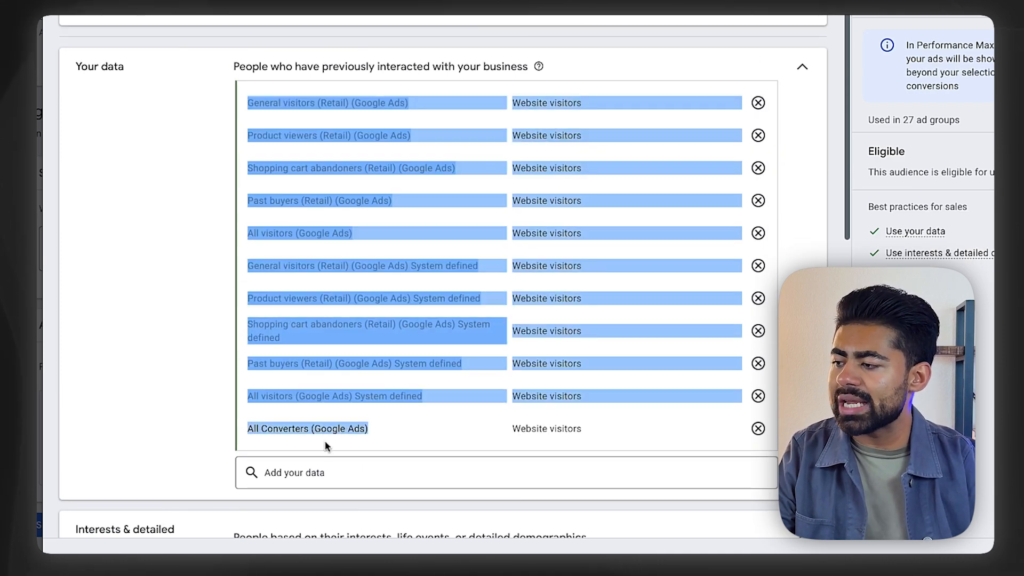
pyautogui.click(347, 420)
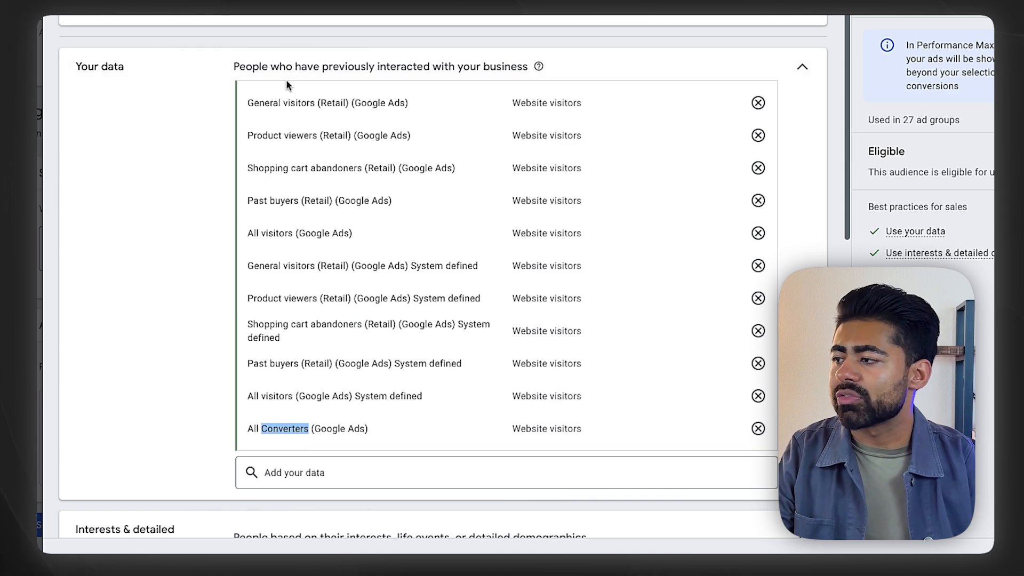
pyautogui.scroll(-3, 309, 170)
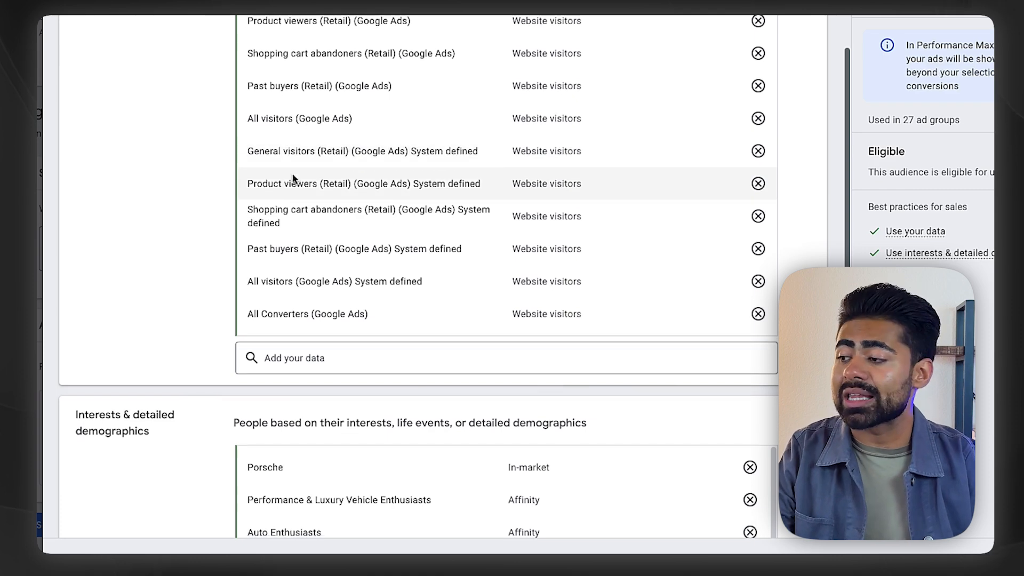
pyautogui.scroll(3, 258, 297)
pyautogui.scroll(-5, 181, 329)
pyautogui.scroll(-2, 176, 320)
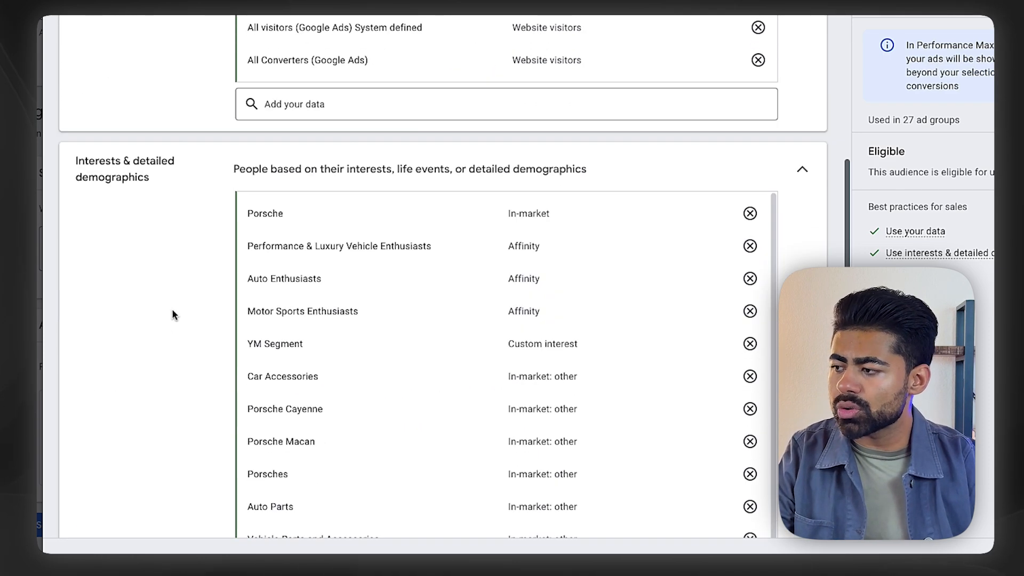
pyautogui.scroll(5, 297, 261)
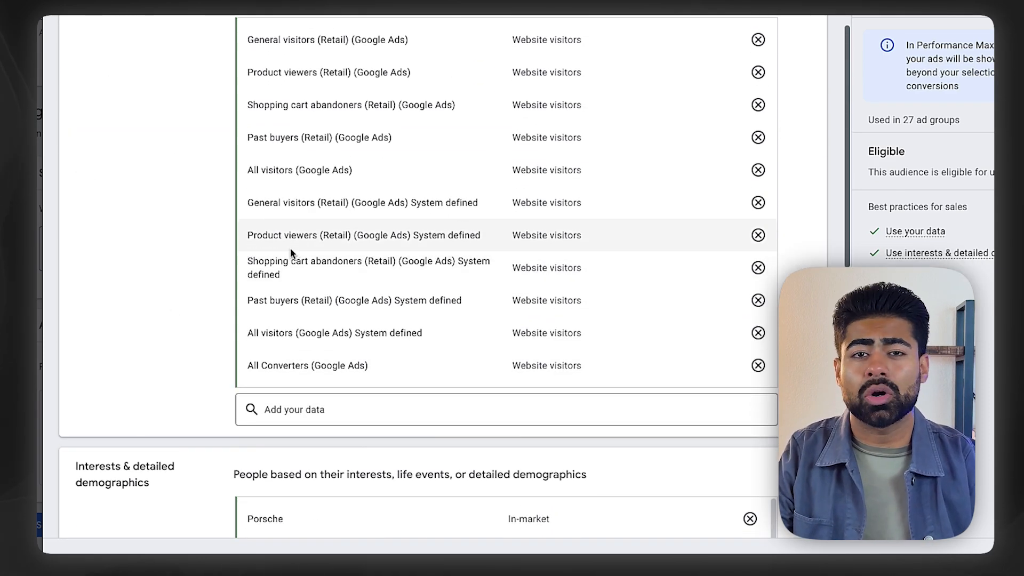
pyautogui.scroll(1, 290, 253)
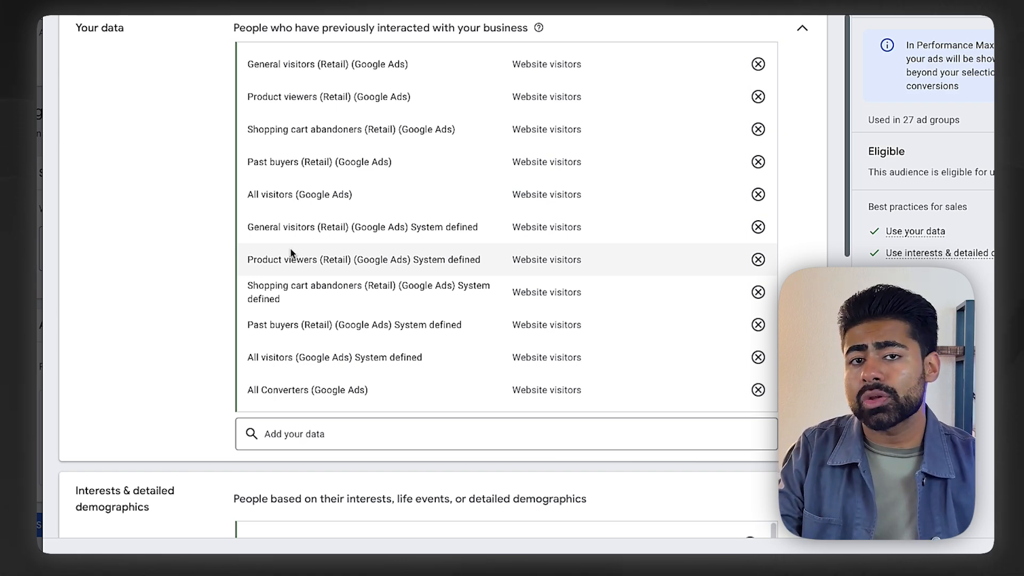
# - Examine the in-market, affinity and custom segments listed under Interests & detailed demographics
pyautogui.scroll(-3, 414, 261)
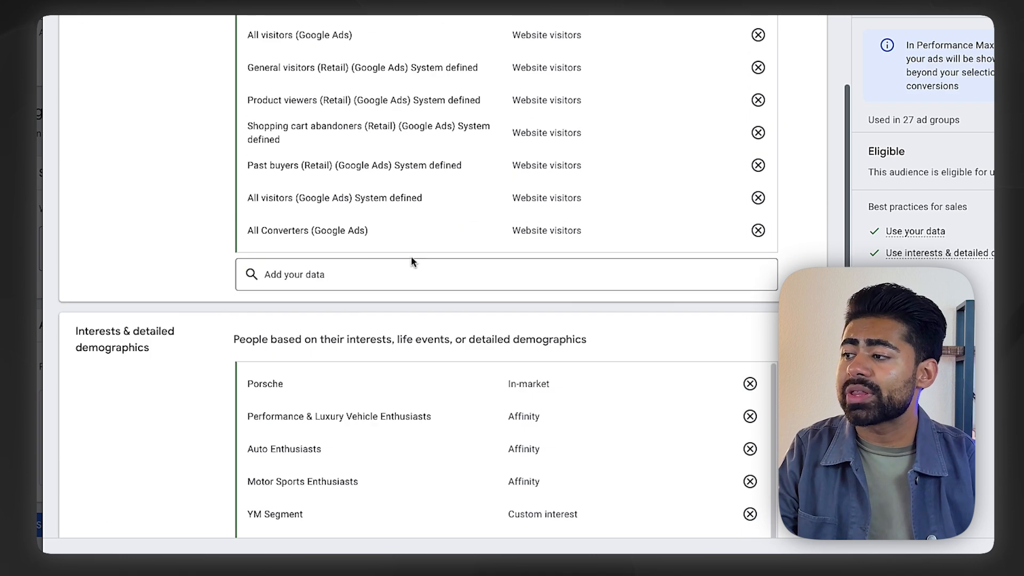
pyautogui.scroll(-3, 216, 400)
pyautogui.scroll(-5, 216, 401)
pyautogui.scroll(-2, 320, 286)
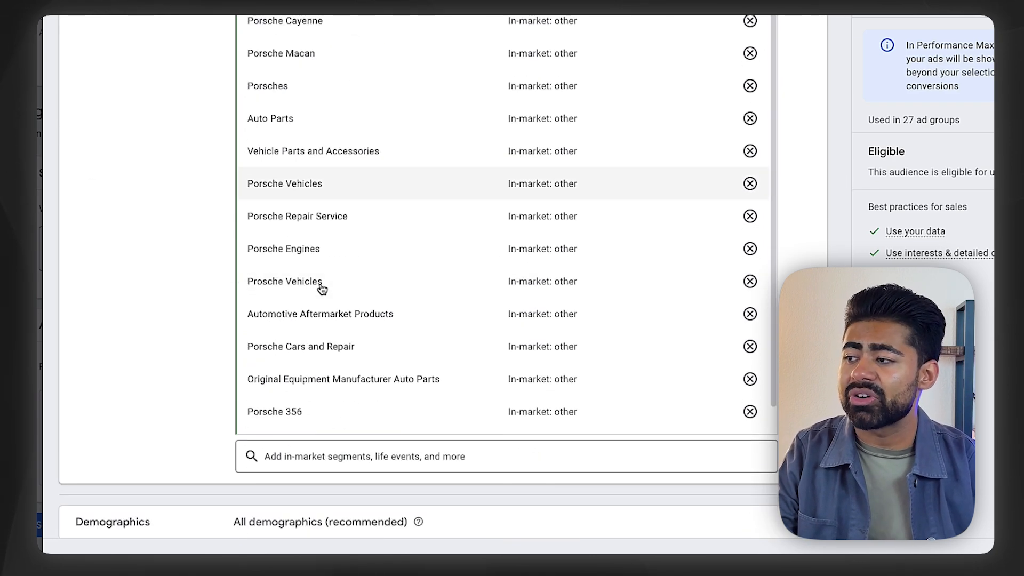
pyautogui.scroll(2, 320, 285)
pyautogui.scroll(-4, 320, 285)
pyautogui.scroll(2, 299, 303)
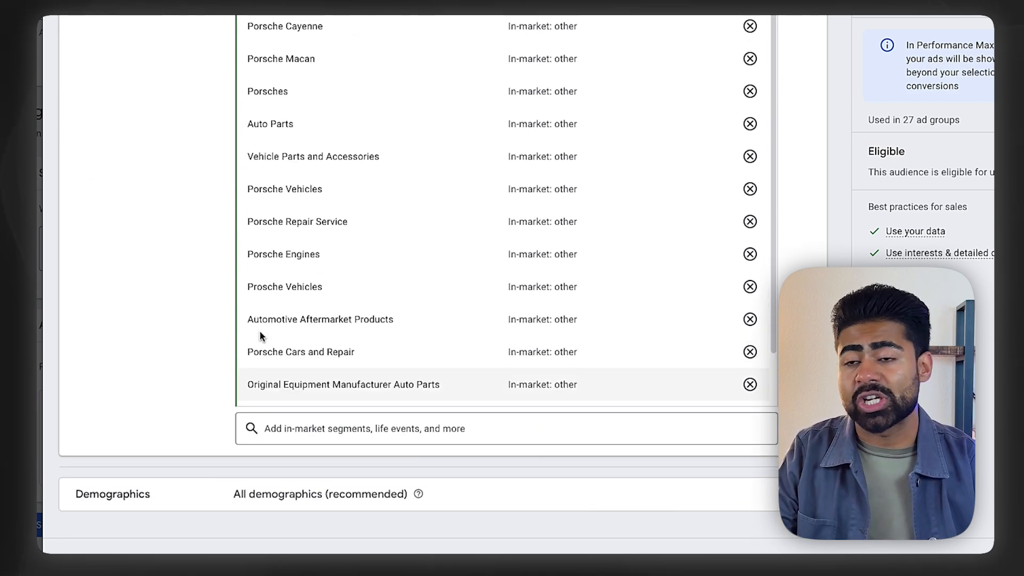
# - Expand the audience's Demographics section and view its gender and age settings
pyautogui.scroll(-1, 261, 334)
pyautogui.click(274, 487)
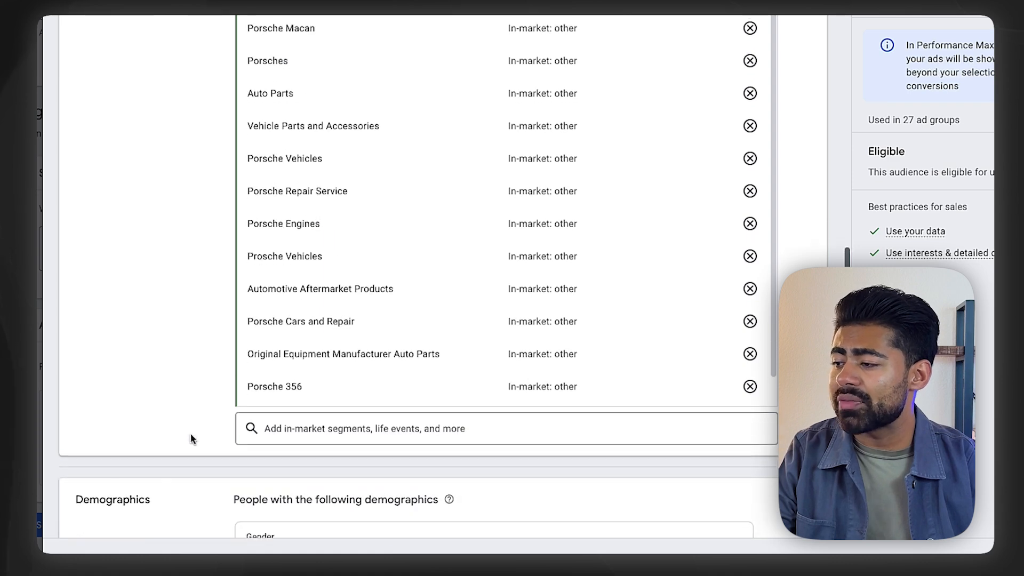
pyautogui.scroll(-1, 190, 430)
pyautogui.scroll(2, 164, 456)
pyautogui.scroll(-5, 176, 422)
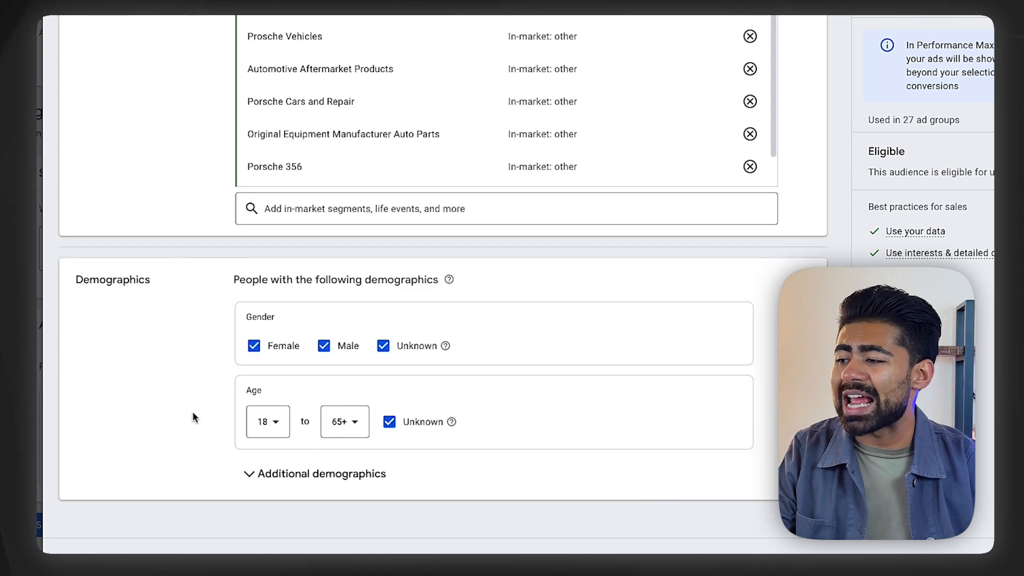
# - Review the YM Super Signal audience's website visitor segments and its Interests & detailed demographics segments
pyautogui.scroll(10, 152, 516)
pyautogui.scroll(1, 116, 486)
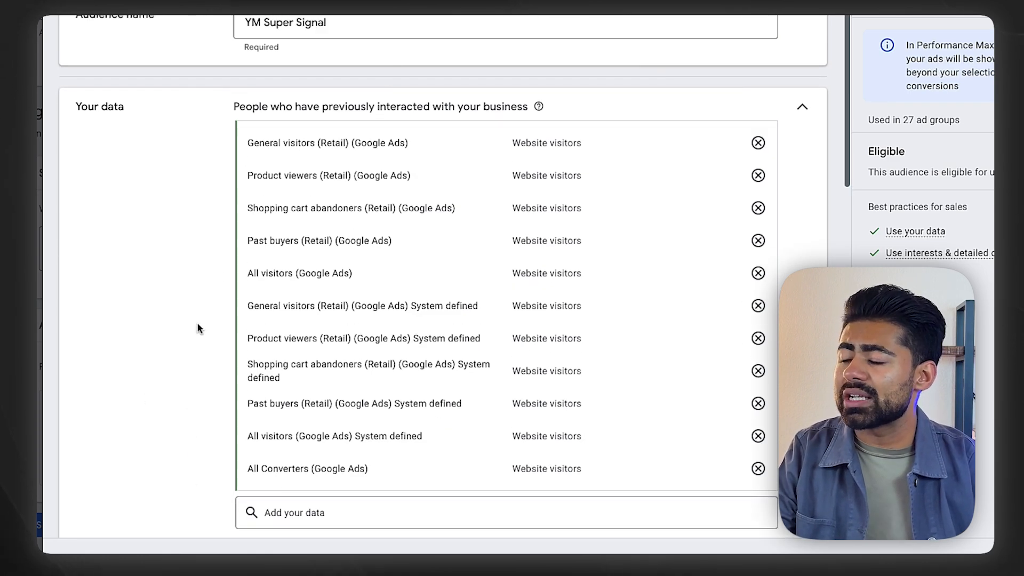
pyautogui.scroll(-8, 197, 322)
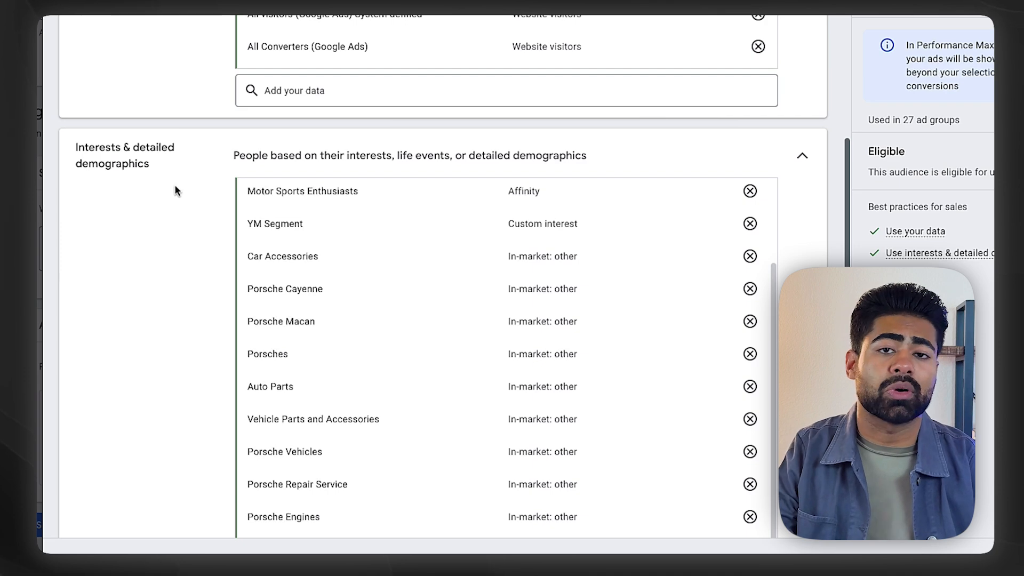
pyautogui.scroll(1, 288, 325)
pyautogui.scroll(-1, 288, 320)
pyautogui.scroll(-5, 287, 322)
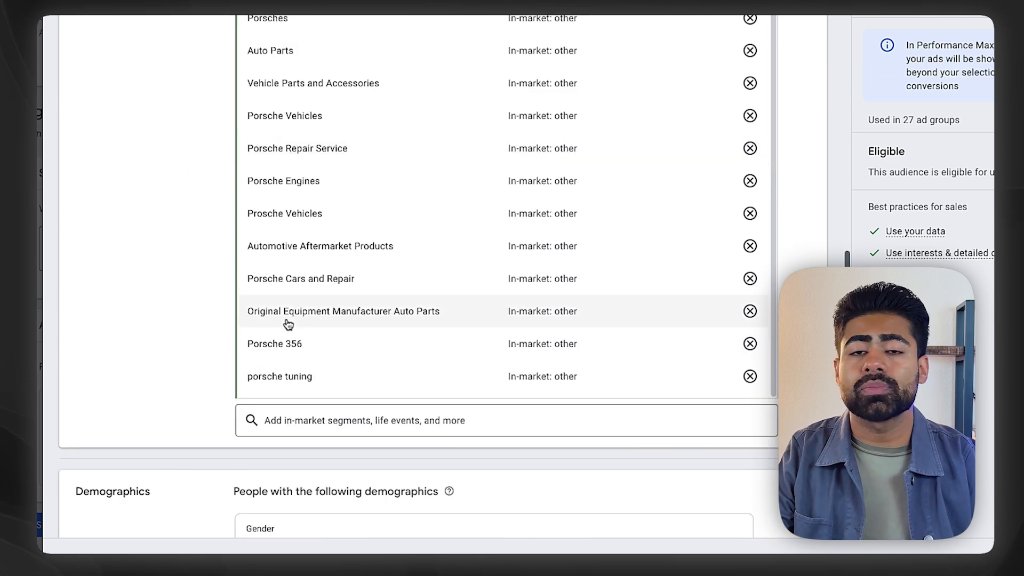
pyautogui.scroll(2, 286, 323)
pyautogui.scroll(10, 309, 341)
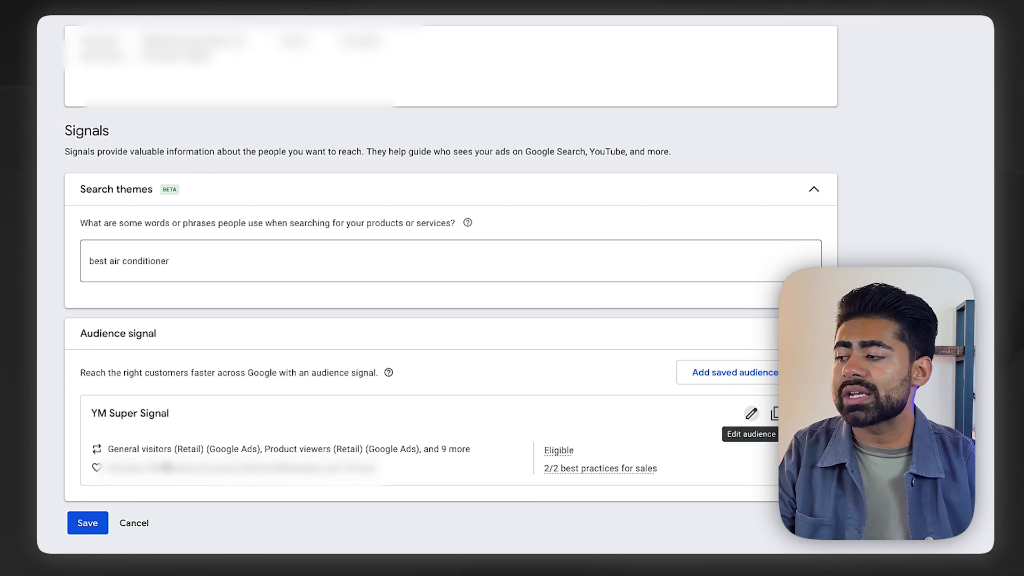
# - Leave the signals editor without saving and reopen the signals of the Feed Only + Signal asset group
pyautogui.click(155, 528)
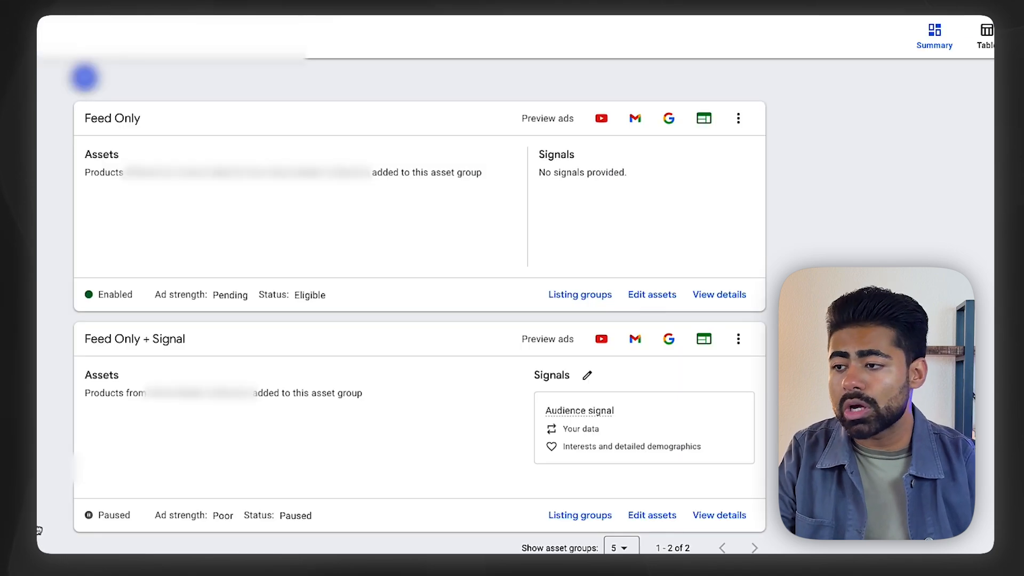
pyautogui.click(586, 375)
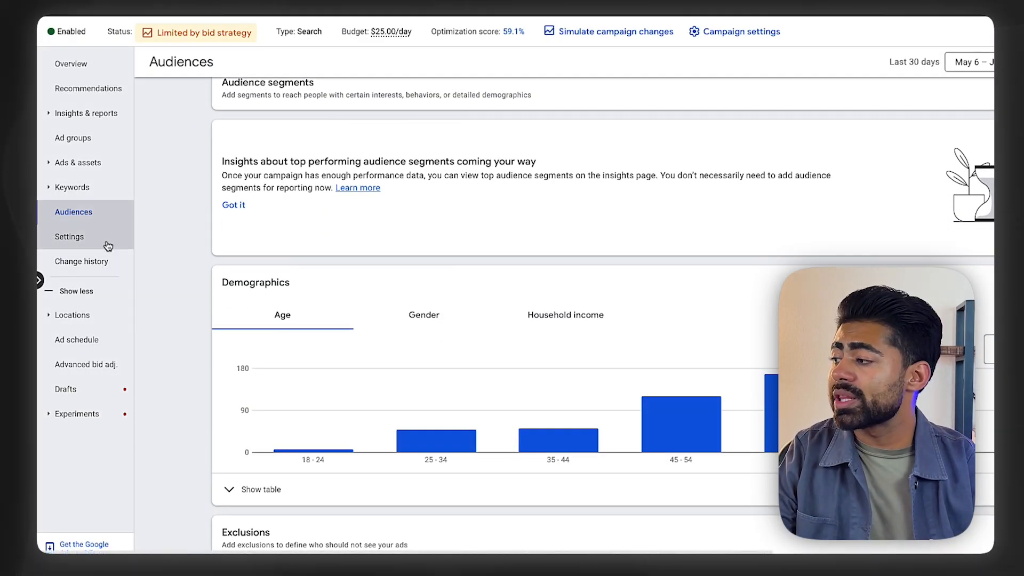
# - Start adding audience segments at campaign level to the [YM] Branded Search | WW campaign with the Observation setting
pyautogui.scroll(1, 729, 240)
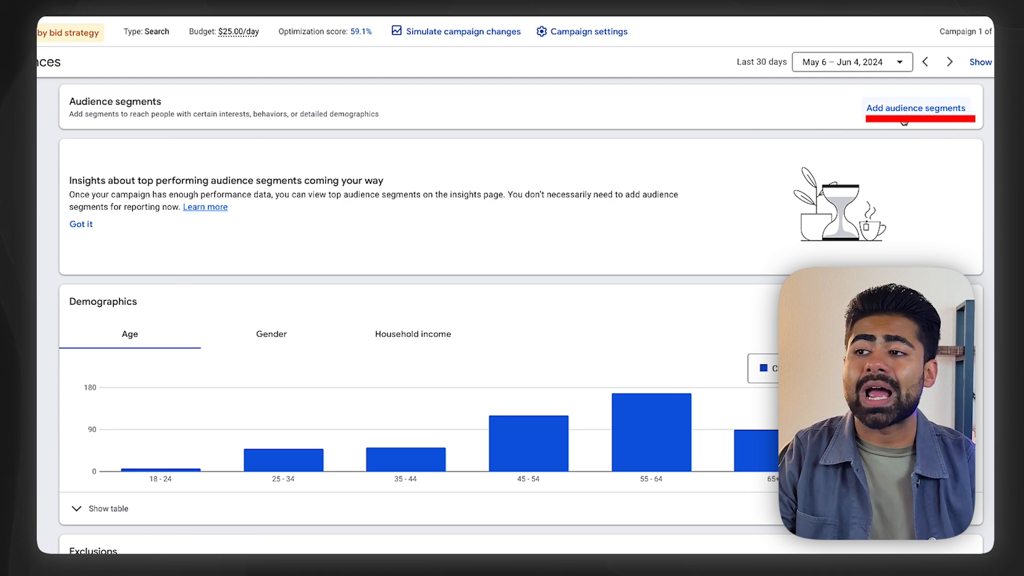
pyautogui.click(907, 120)
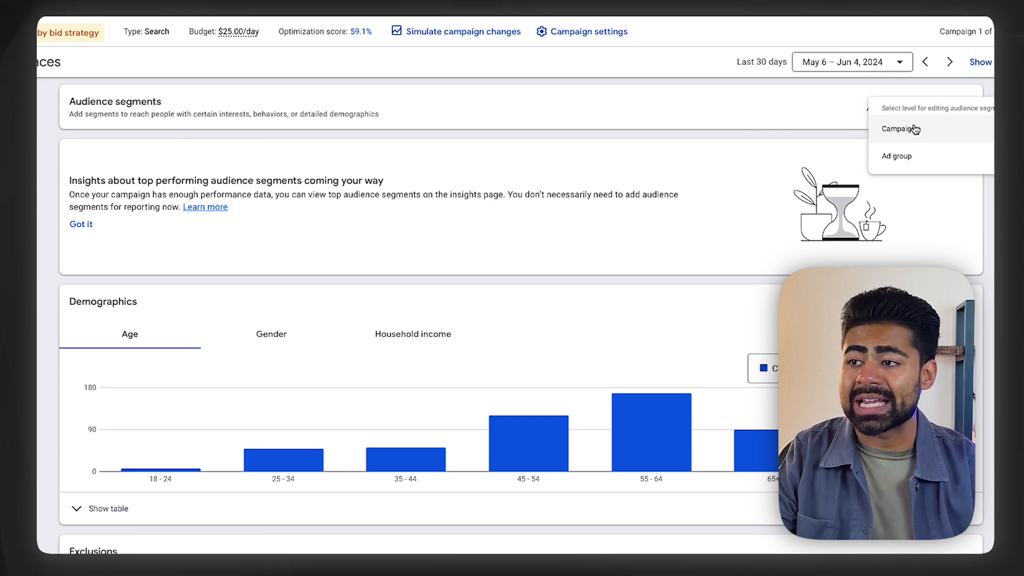
pyautogui.click(913, 125)
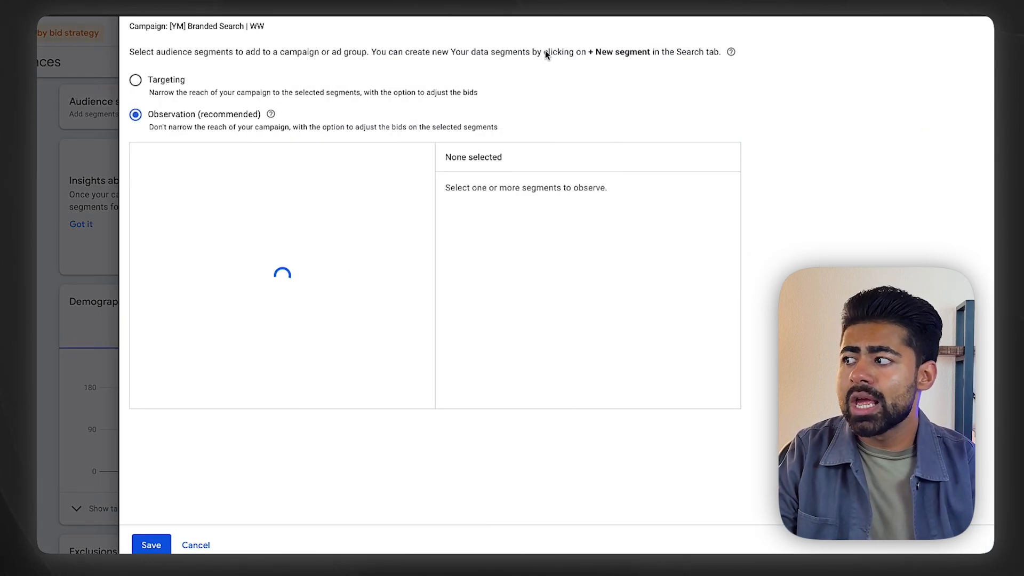
pyautogui.click(172, 78)
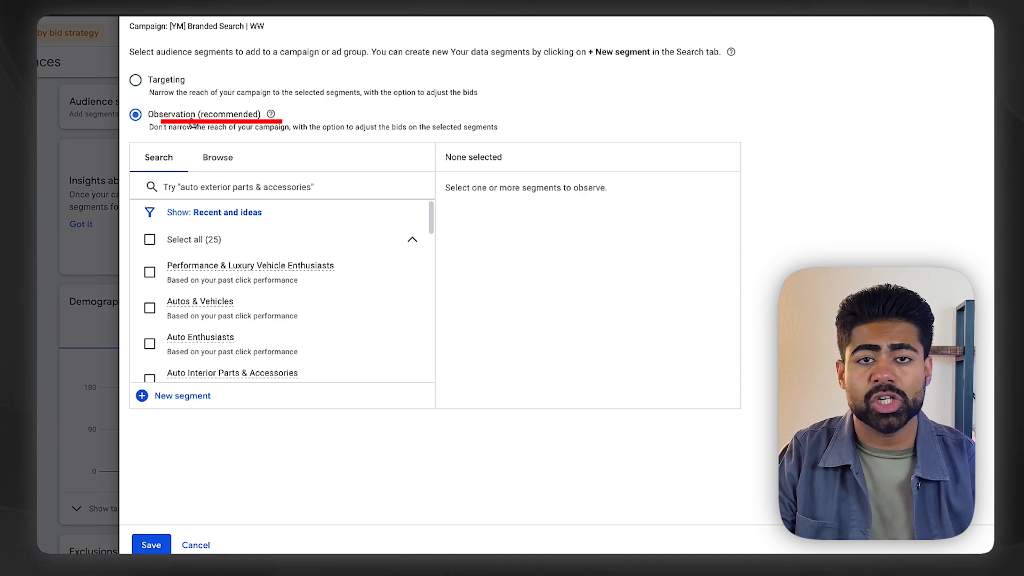
# - Select the High Performance & Aftermarket Auto Parts in-market segment for observation and look through the other suggested segments
pyautogui.scroll(-2, 170, 320)
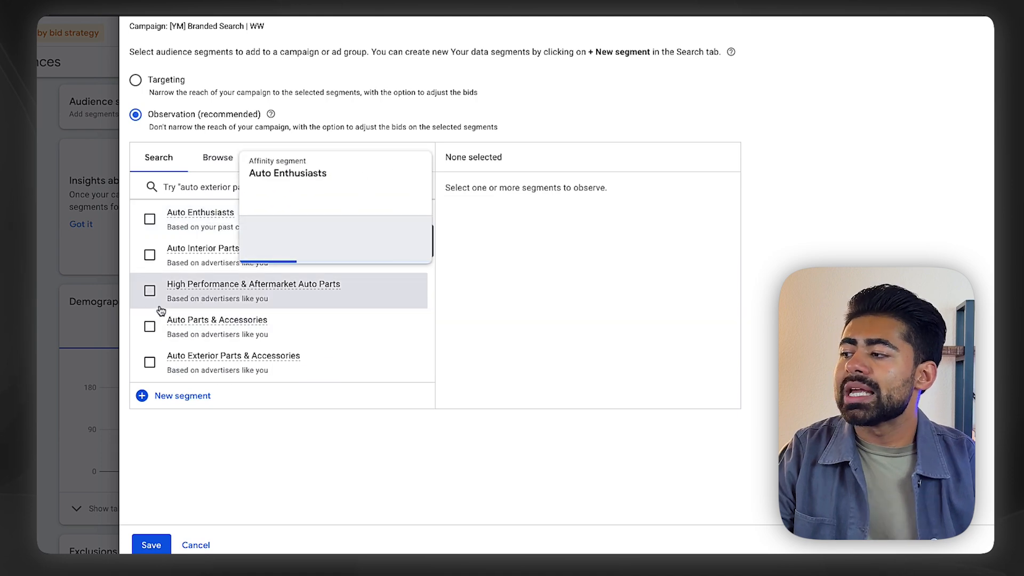
pyautogui.click(150, 294)
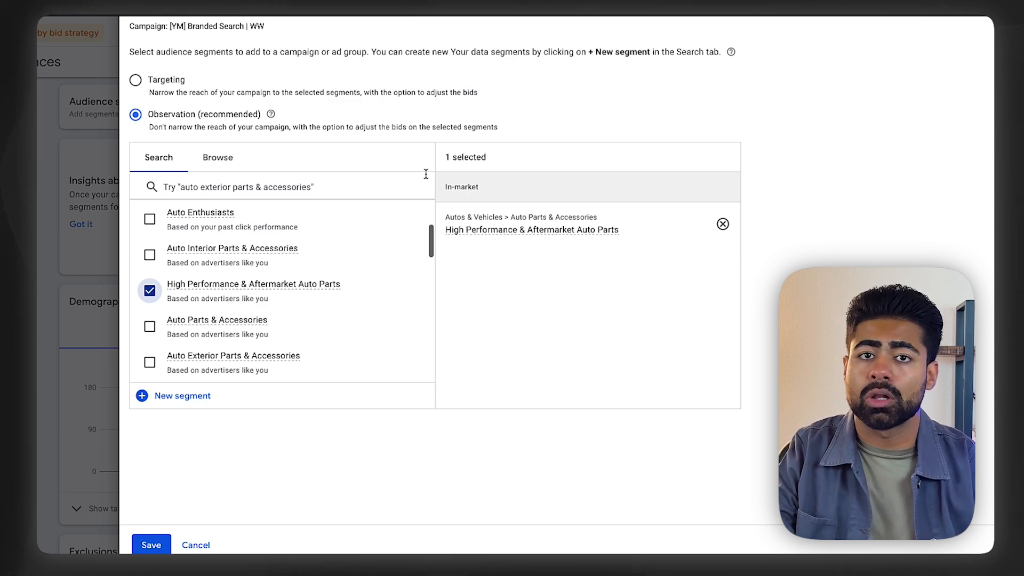
pyautogui.scroll(-10, 344, 344)
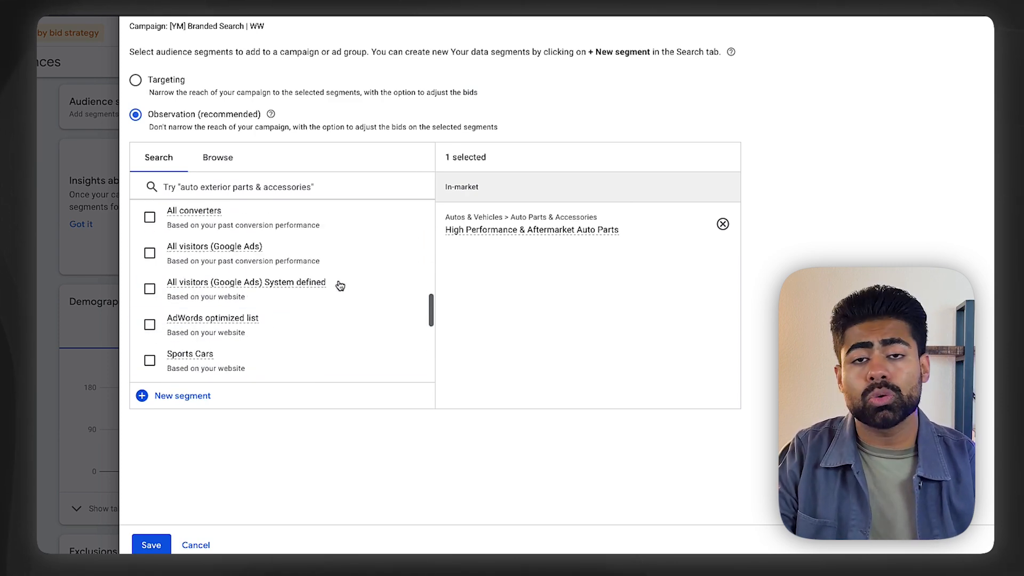
pyautogui.scroll(3, 332, 306)
# - Browse the segments based on how people interacted with the business, expanding both Website visitors and Custom combination
pyautogui.click(218, 158)
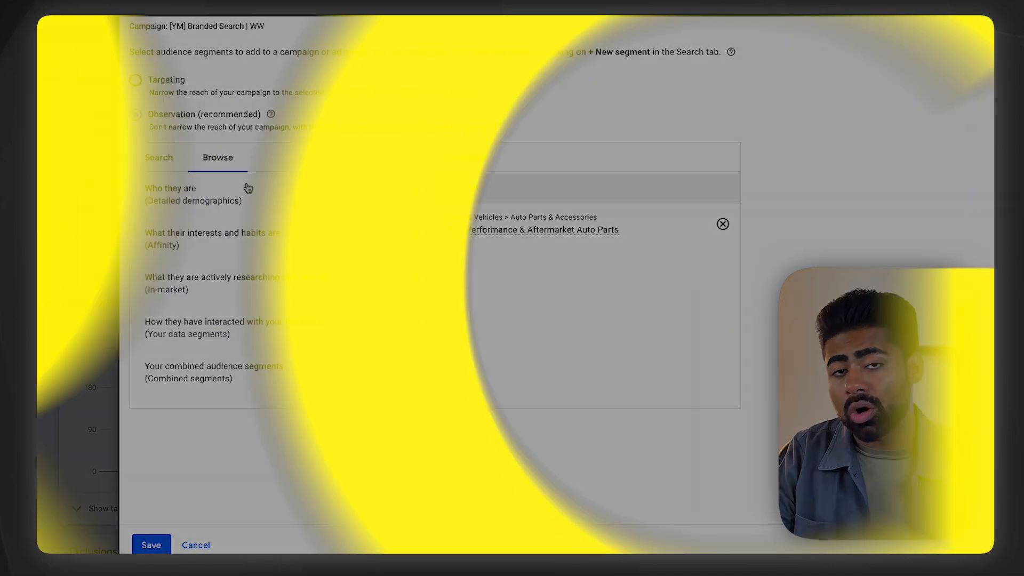
pyautogui.scroll(-1, 338, 206)
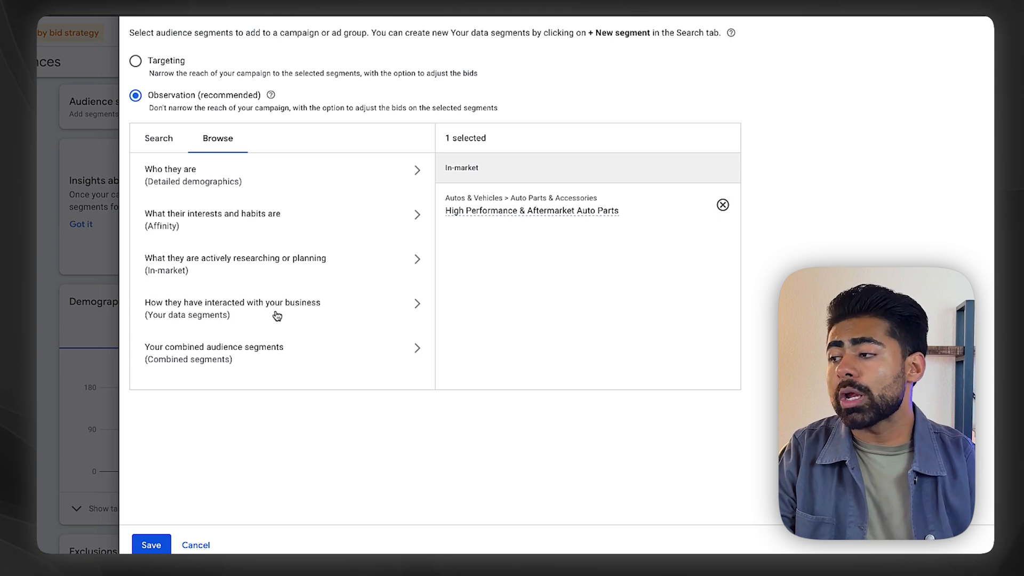
pyautogui.click(199, 313)
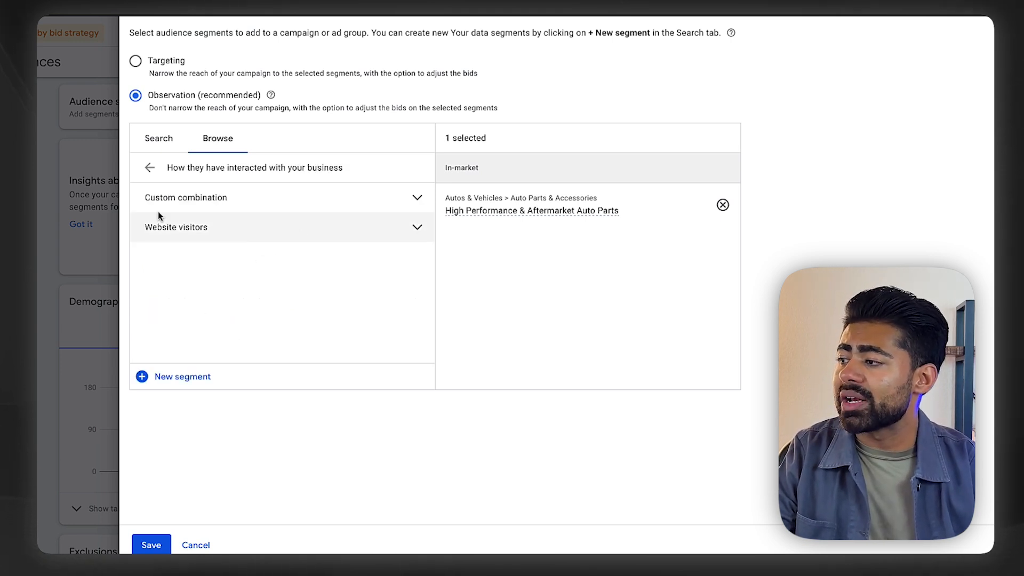
pyautogui.click(242, 230)
pyautogui.scroll(-2, 272, 269)
pyautogui.scroll(2, 251, 297)
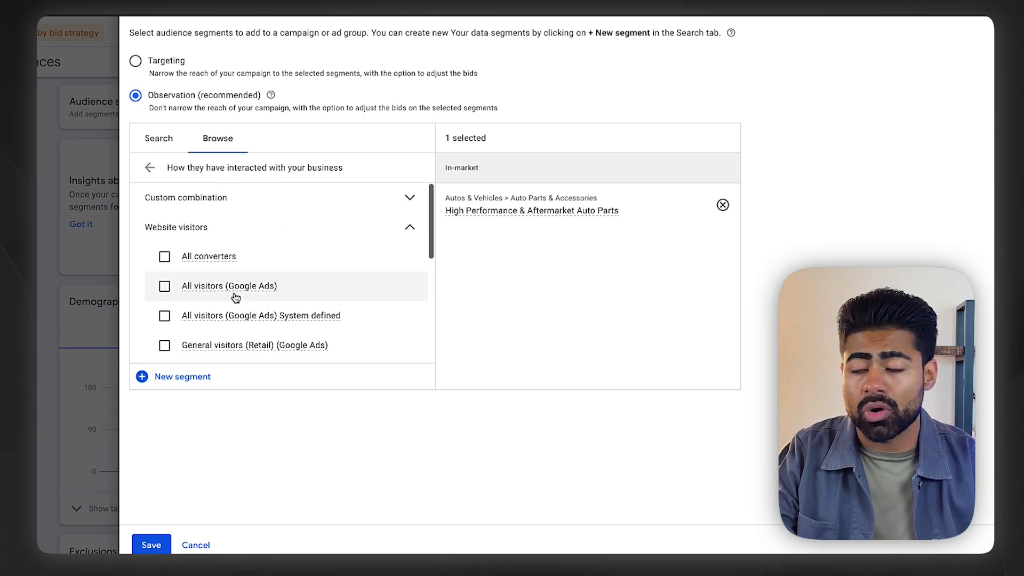
pyautogui.click(327, 195)
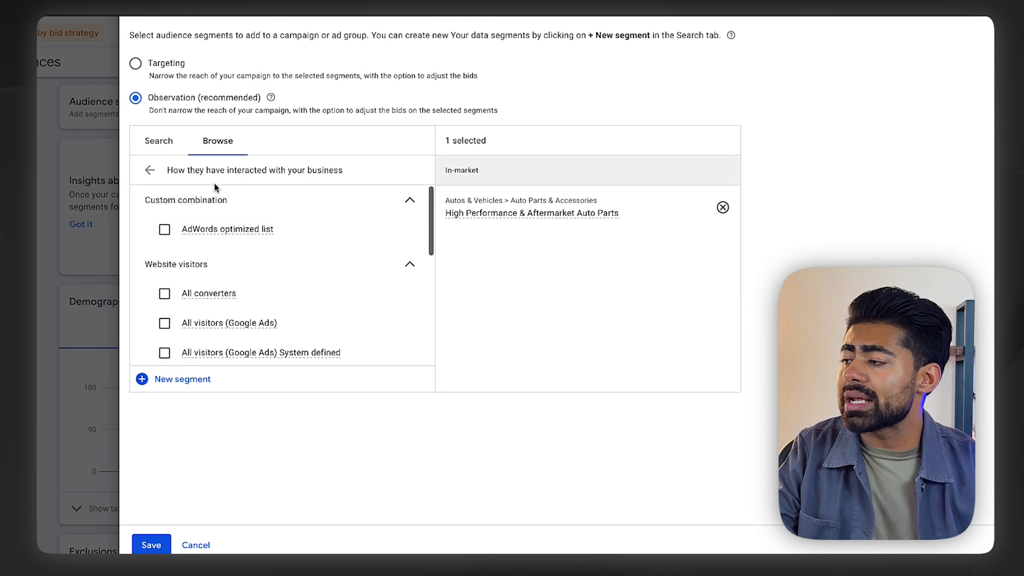